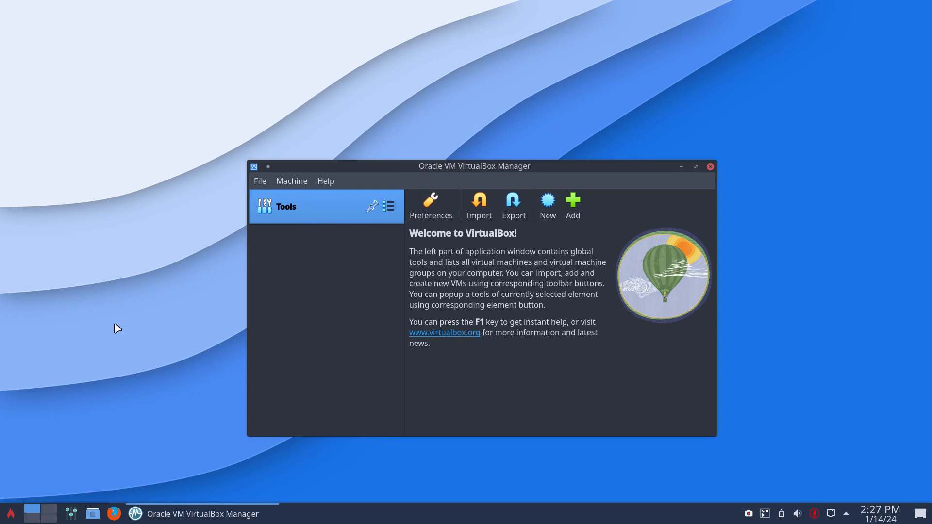
Switch to Firefox and open the Download page of archlinux.org.
click(114, 514)
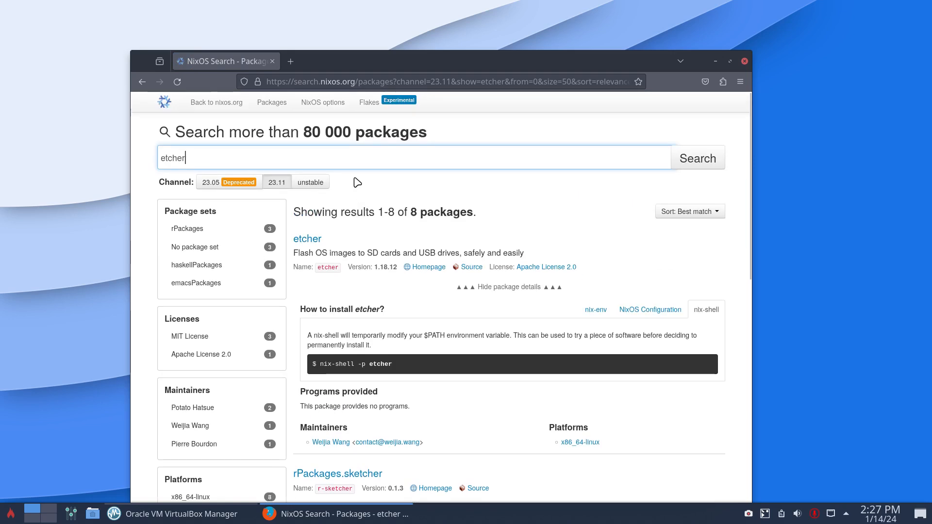
click(298, 83)
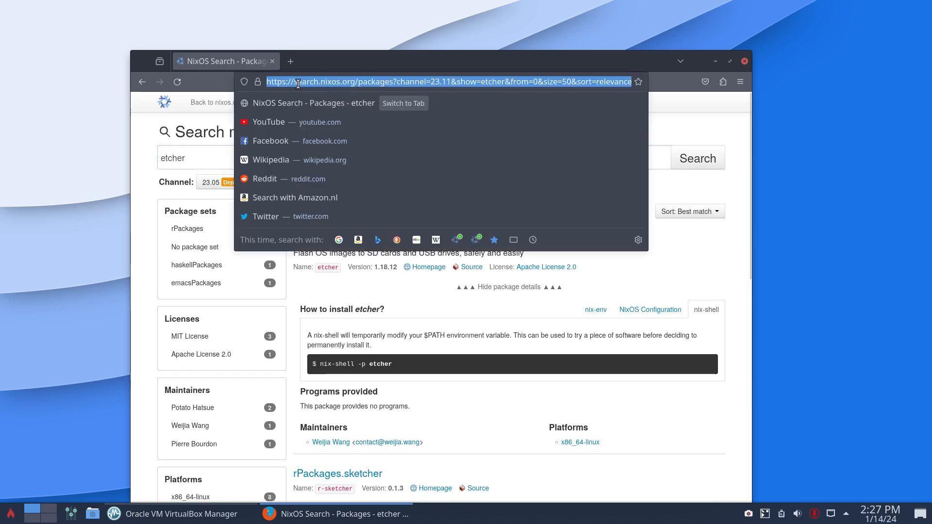
text(arch)
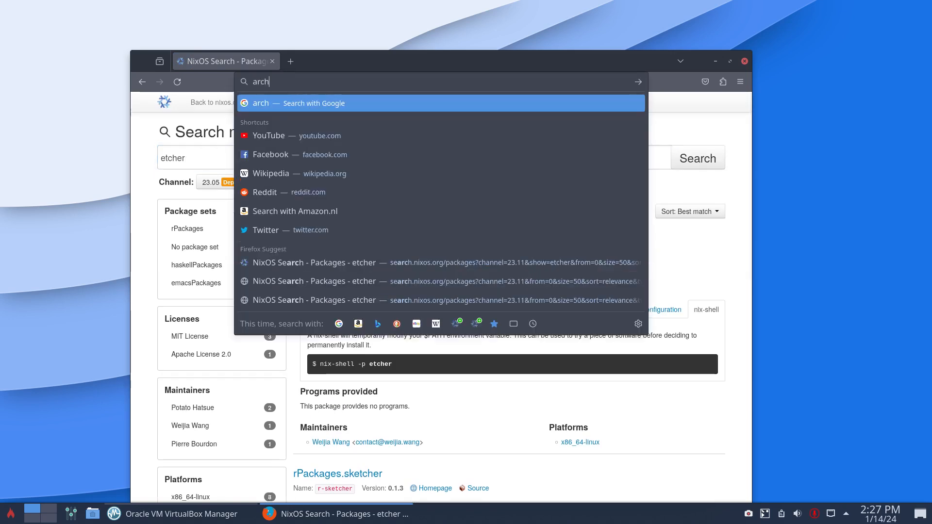
text(linux.org)
key(Return)
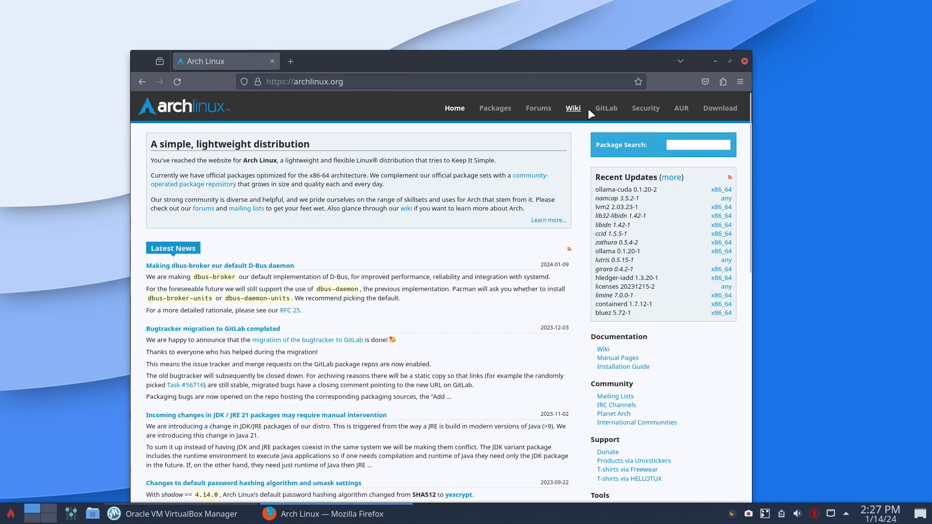
click(682, 108)
click(709, 116)
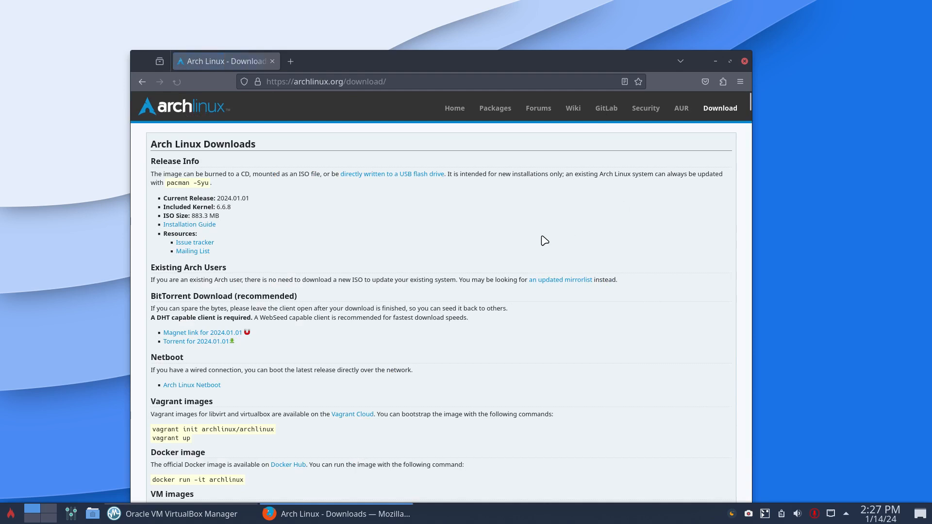
Find the osbeck.com mirror on the Arch Linux download page by searching for "osb", and open it.
key(ctrl+f)
text(osdb)
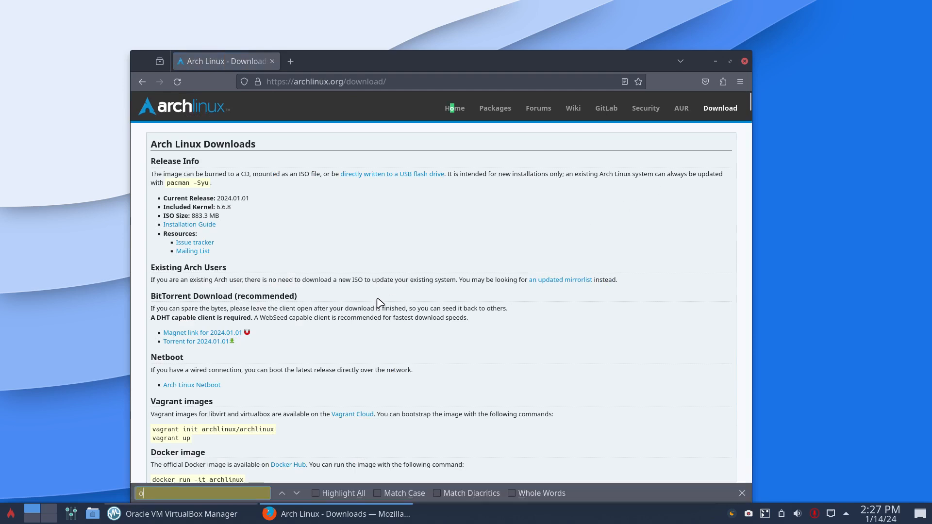
key(BackSpace)
key(BackSpace)
text(vb)
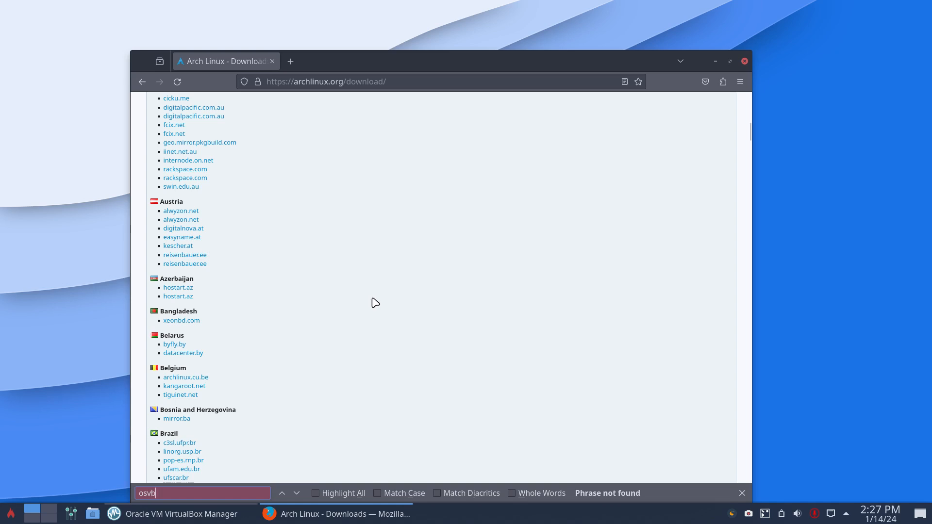
key(BackSpace)
key(BackSpace)
text(b)
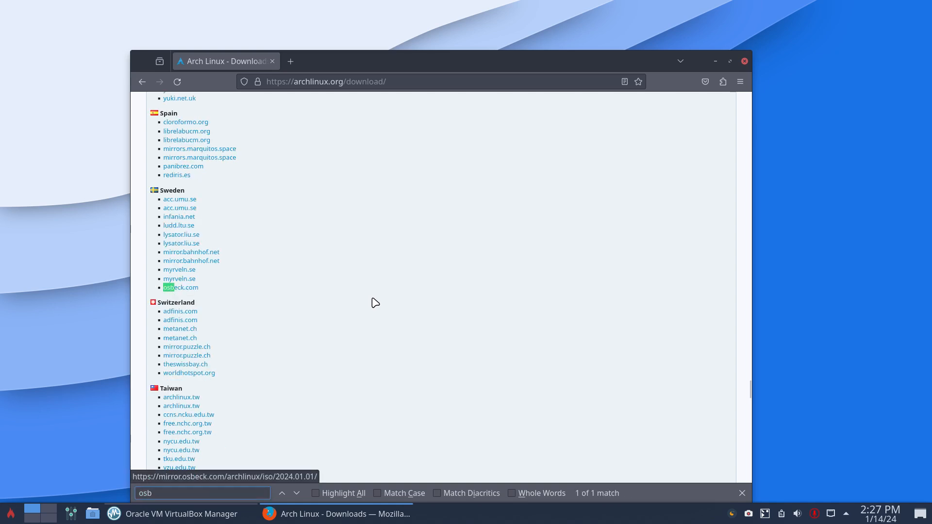
click(183, 287)
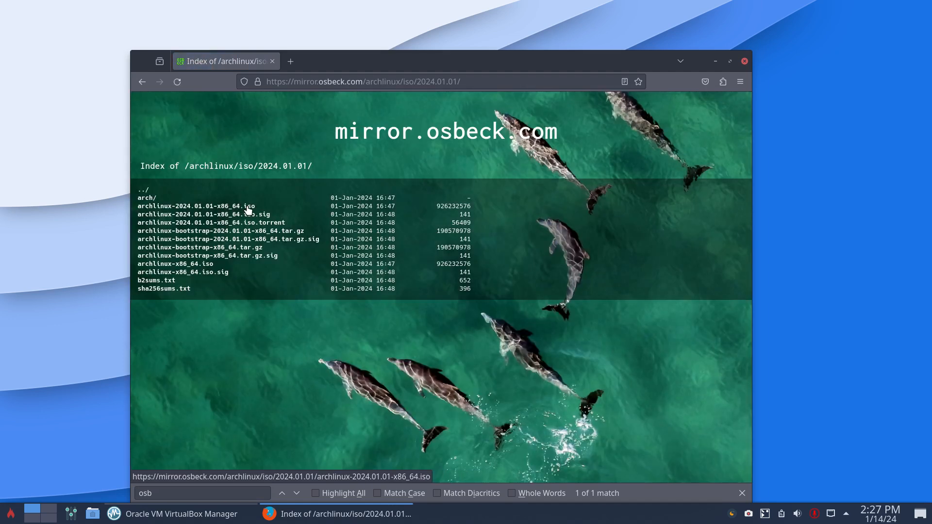
Download archlinux-2024.01.01-x86_64.iso from the mirror and minimize the browser.
click(248, 207)
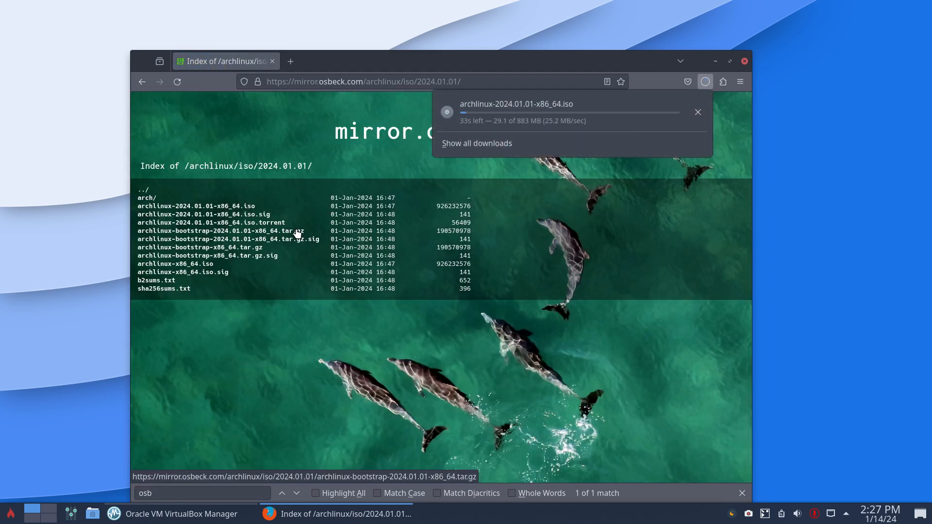
click(716, 61)
click(716, 62)
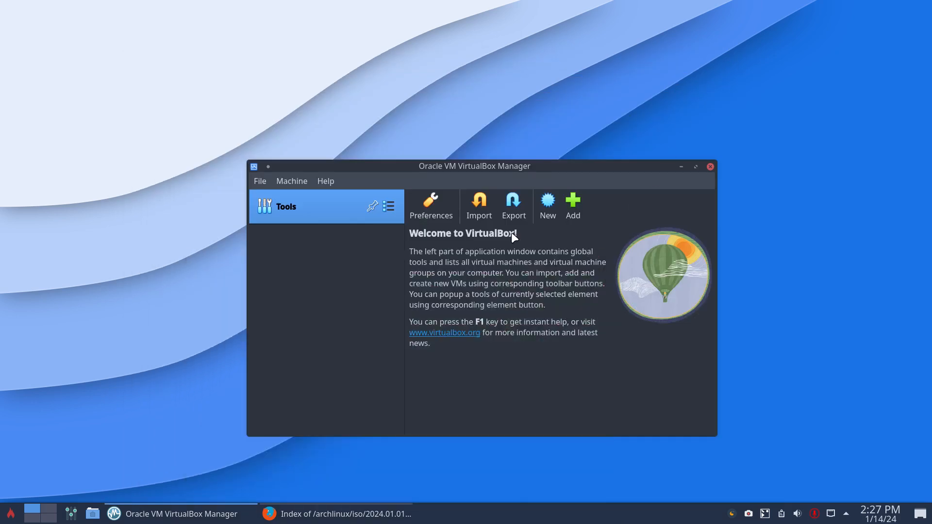
Start a new virtual machine named "template" with type Linux and version Arch Linux (64-bit).
click(548, 209)
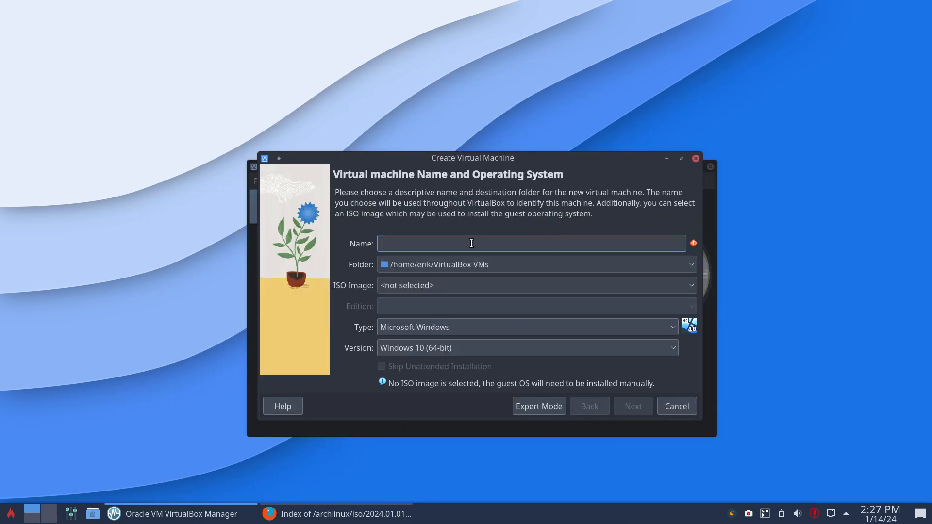
text(ter)
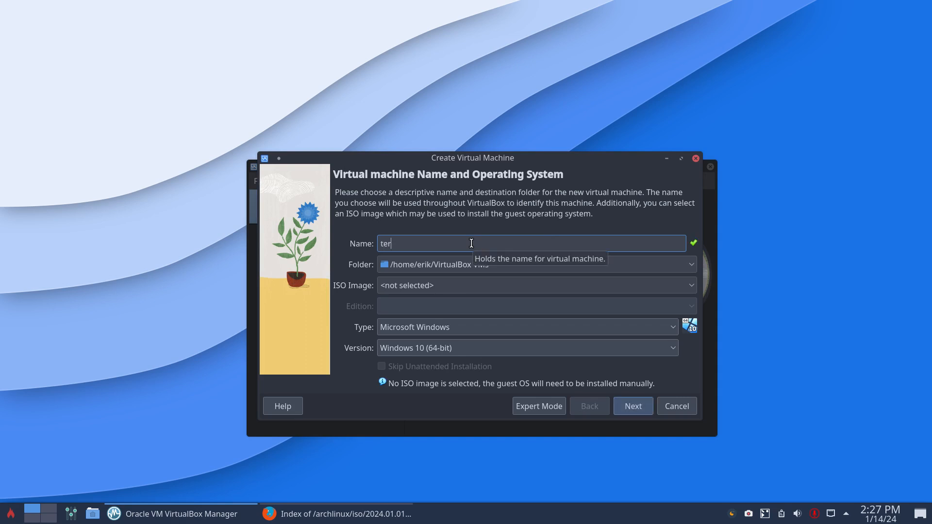
text(mplate)
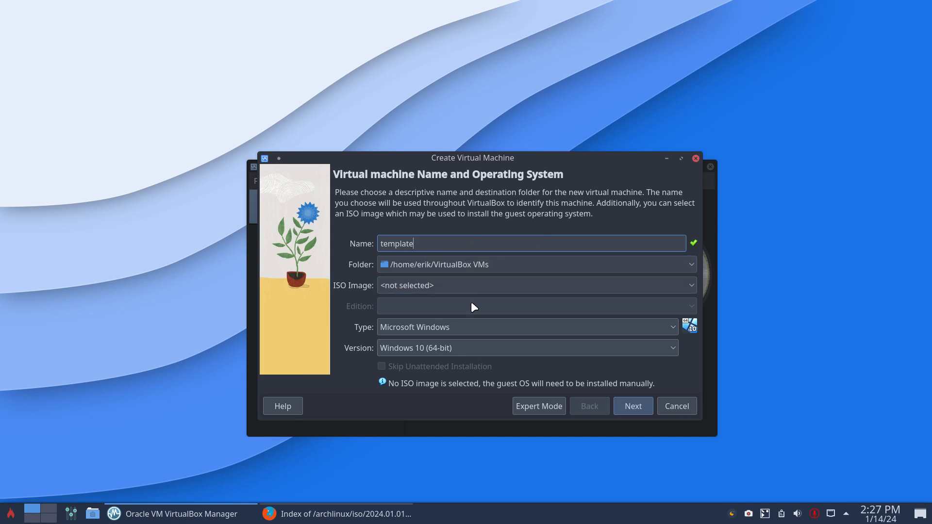
click(397, 323)
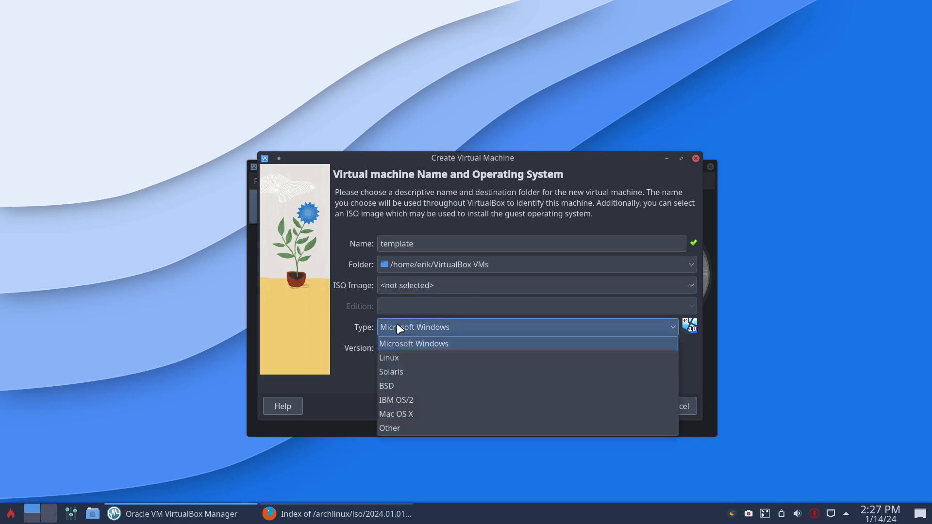
click(395, 361)
click(429, 344)
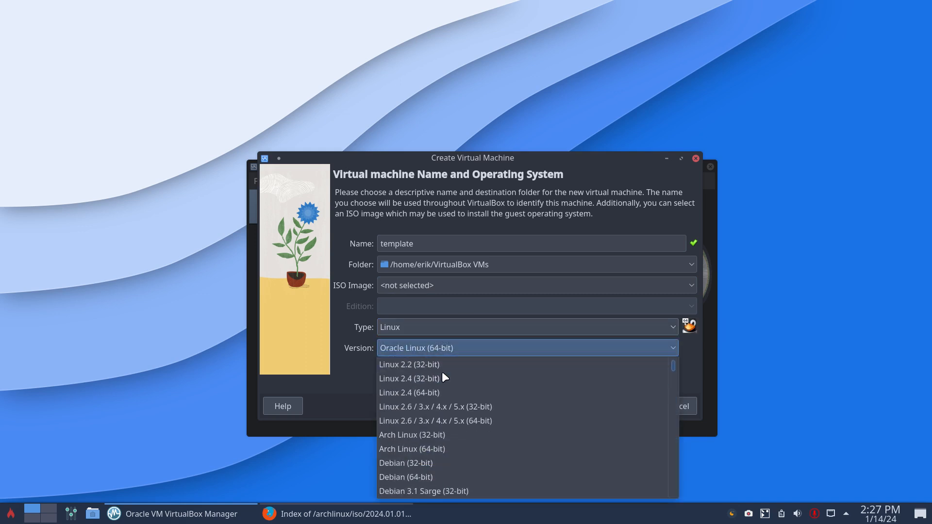
click(433, 449)
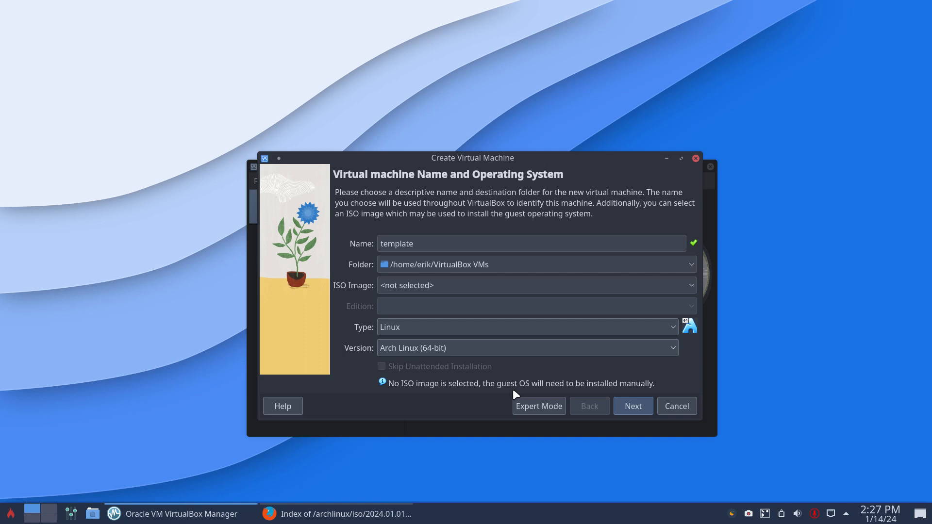
click(632, 405)
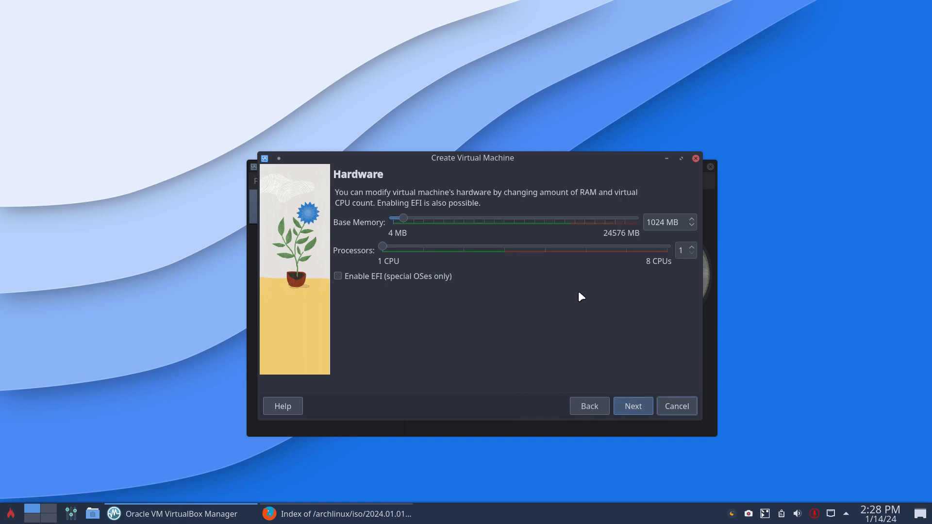
Give the new machine about 10798 MB of base memory and 4 processors, with EFI enabled.
drag(407, 214, 501, 225)
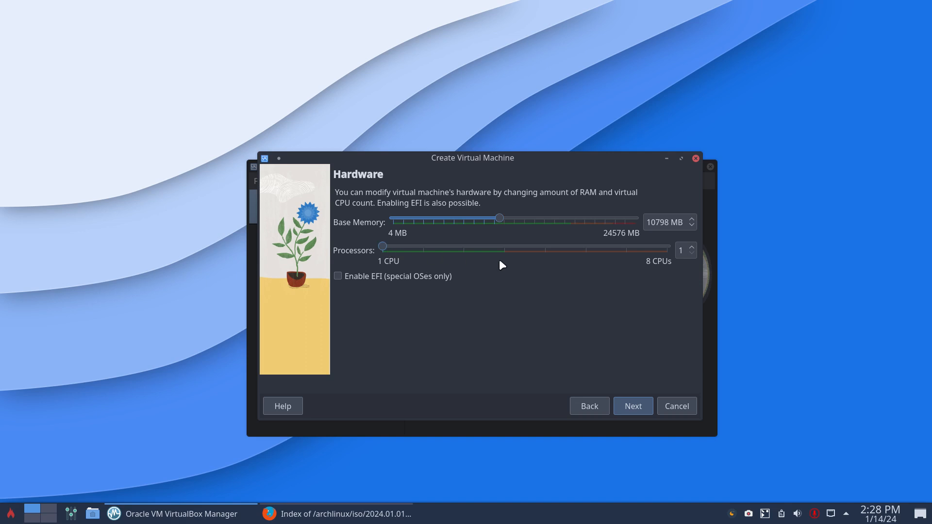
drag(399, 245, 494, 249)
click(626, 405)
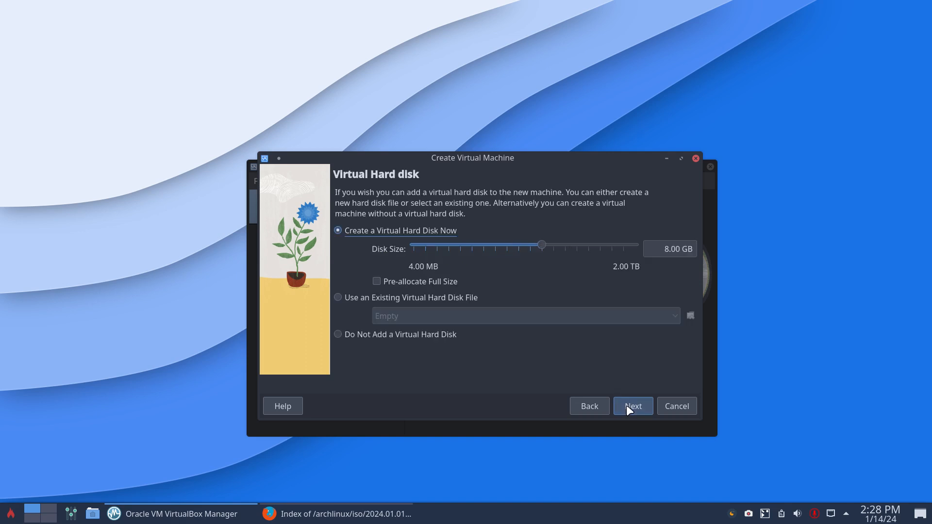
click(588, 405)
click(365, 278)
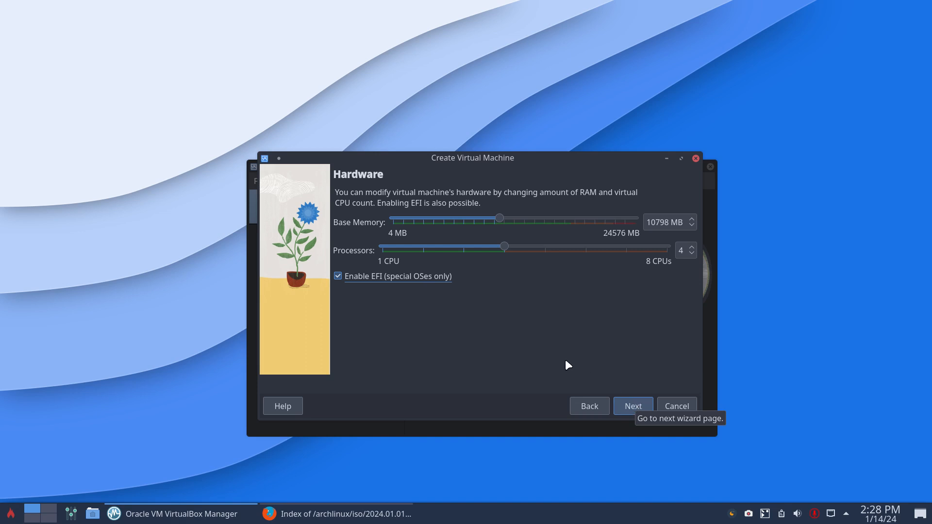
click(635, 408)
Create a virtual hard disk of about 31 GB and finish creating the machine.
drag(543, 246, 565, 248)
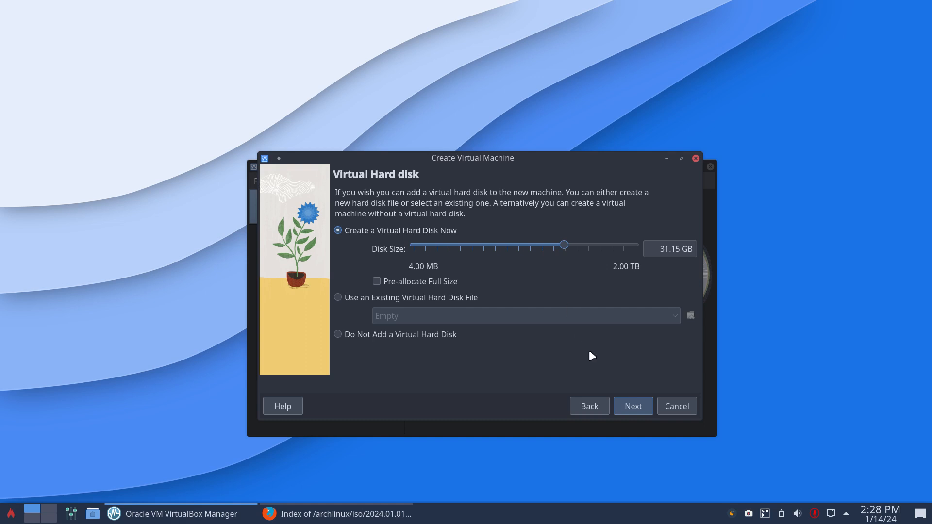
click(628, 406)
click(628, 406)
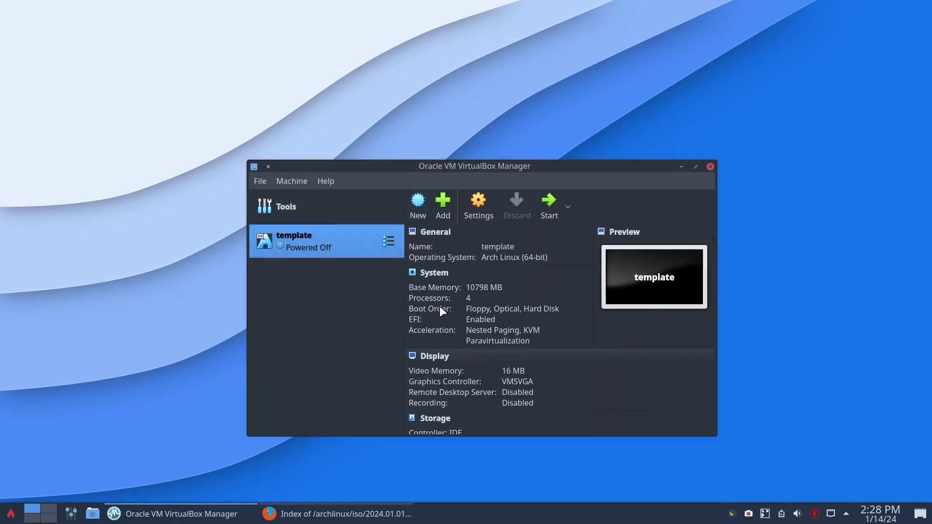
Maximize the VirtualBox Manager window and open the settings of the template machine.
right_click(348, 240)
click(419, 165)
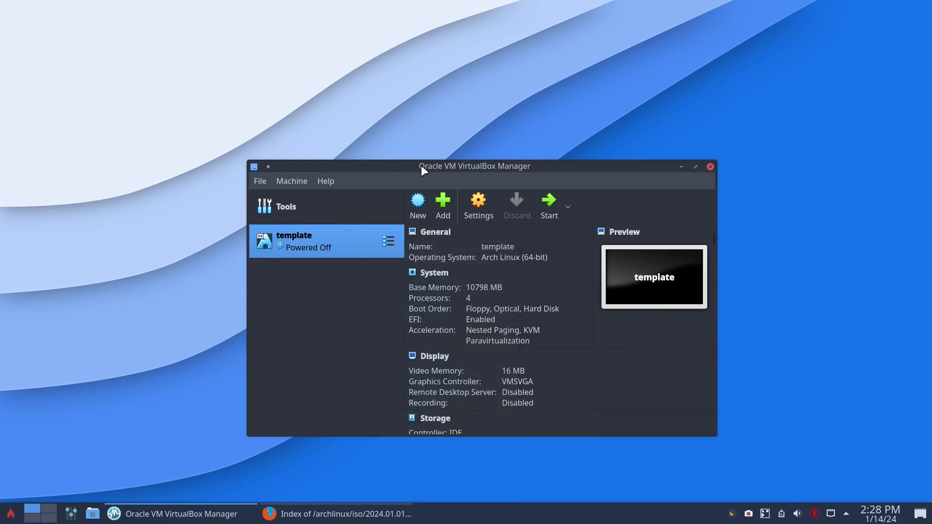
double_click(422, 165)
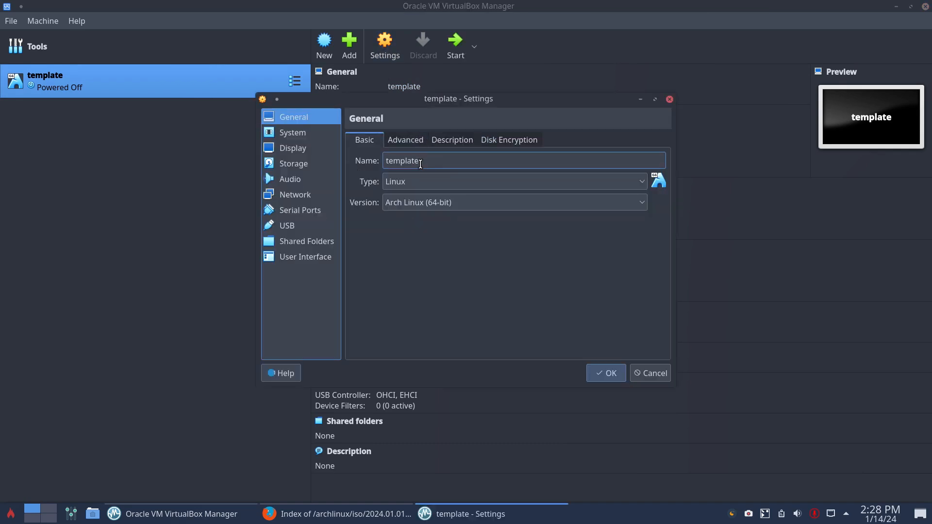
Set both Shared Clipboard and Drag'n'Drop to Bidirectional in the machine's advanced general settings.
click(451, 142)
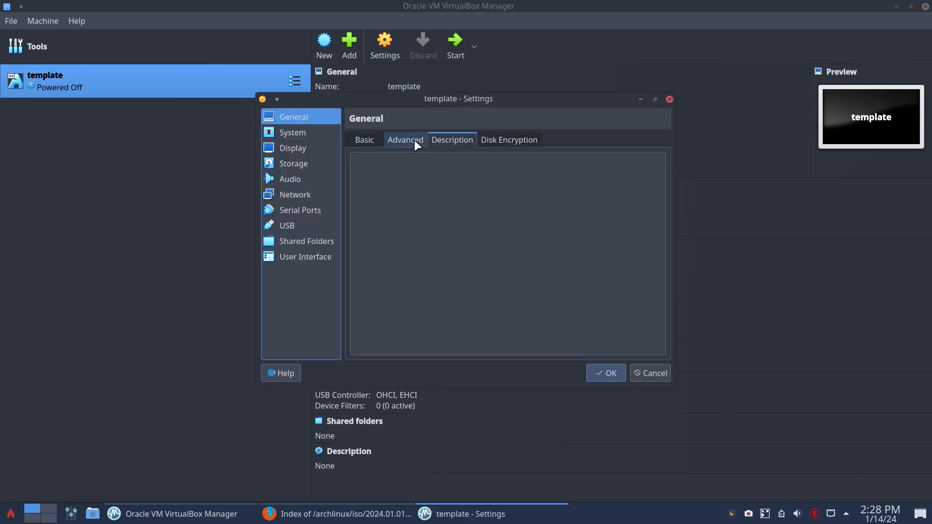
click(416, 142)
click(466, 182)
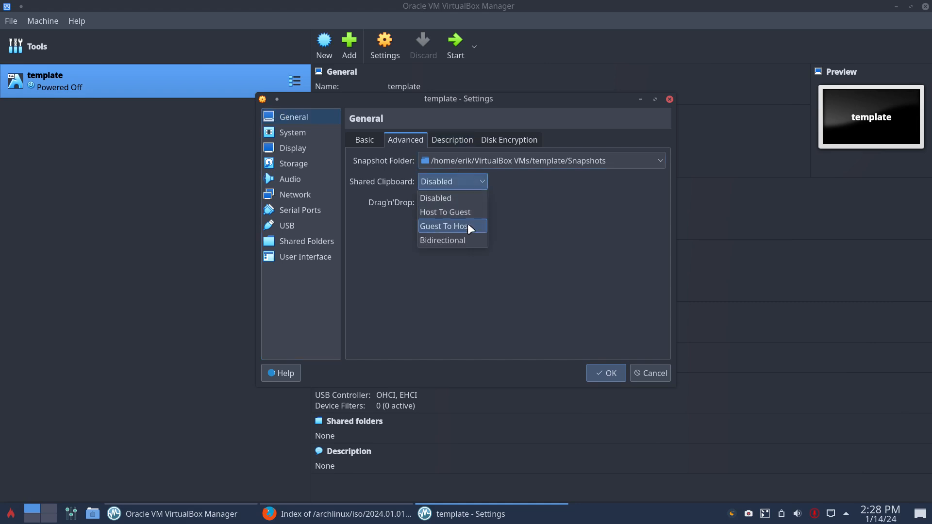
click(466, 241)
click(463, 203)
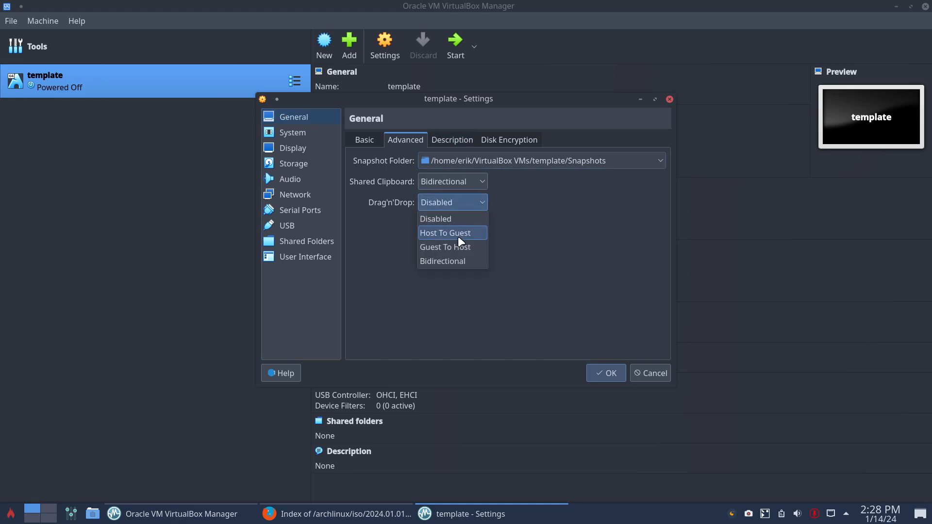
click(460, 262)
Review the machine's description and disk encryption options, and its System settings for motherboard, processor and acceleration.
click(452, 140)
click(508, 140)
click(324, 138)
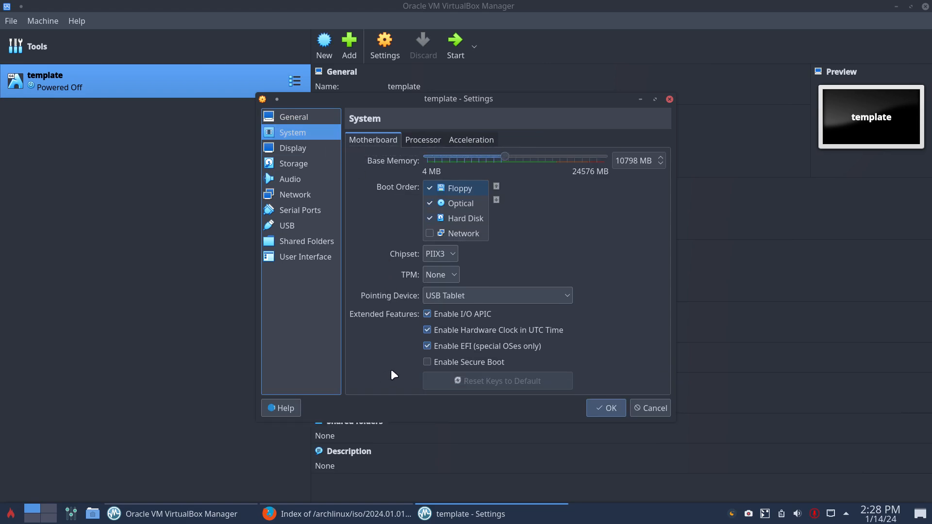
click(428, 140)
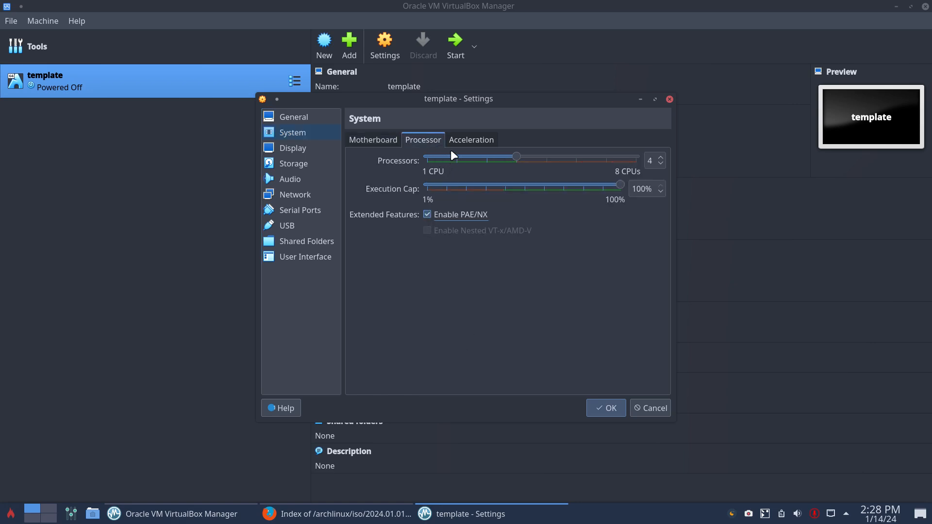
click(471, 140)
click(490, 165)
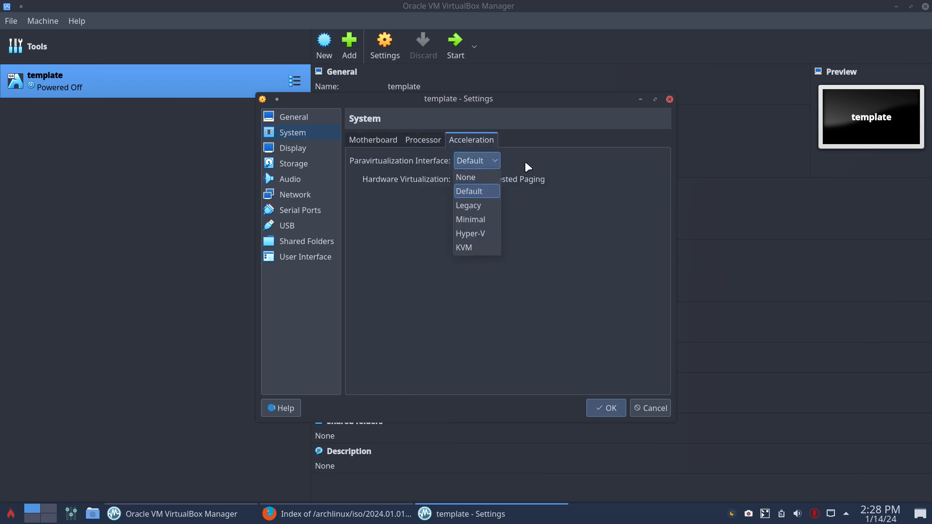
click(484, 165)
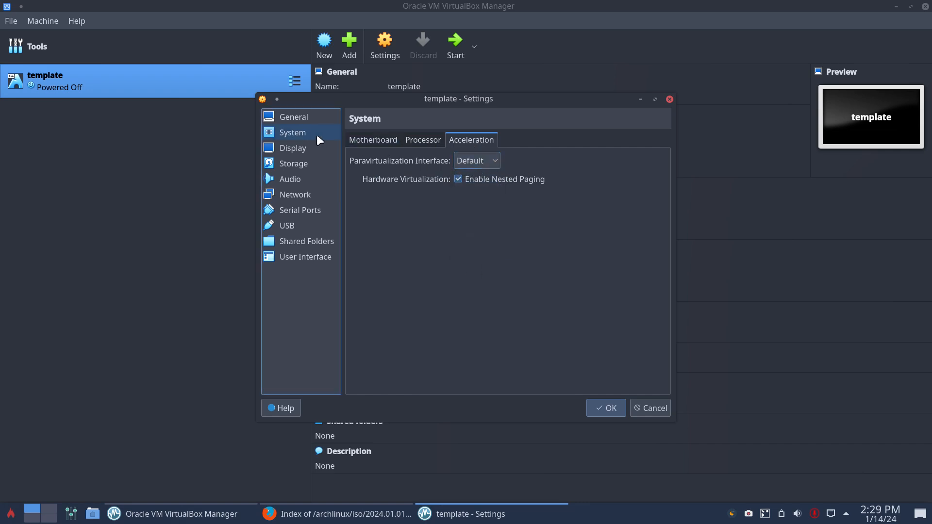
Raise the machine's video memory to 128 MB in the Display settings.
click(305, 148)
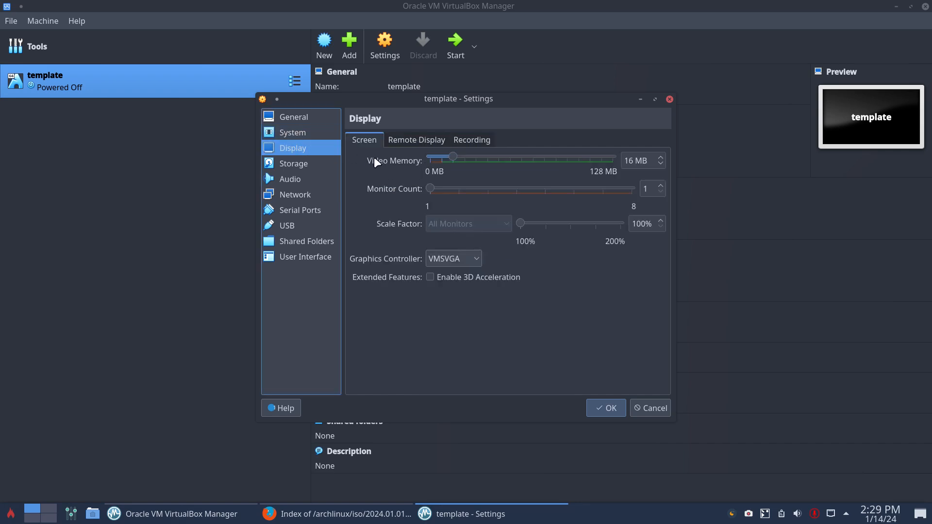
drag(455, 159, 622, 170)
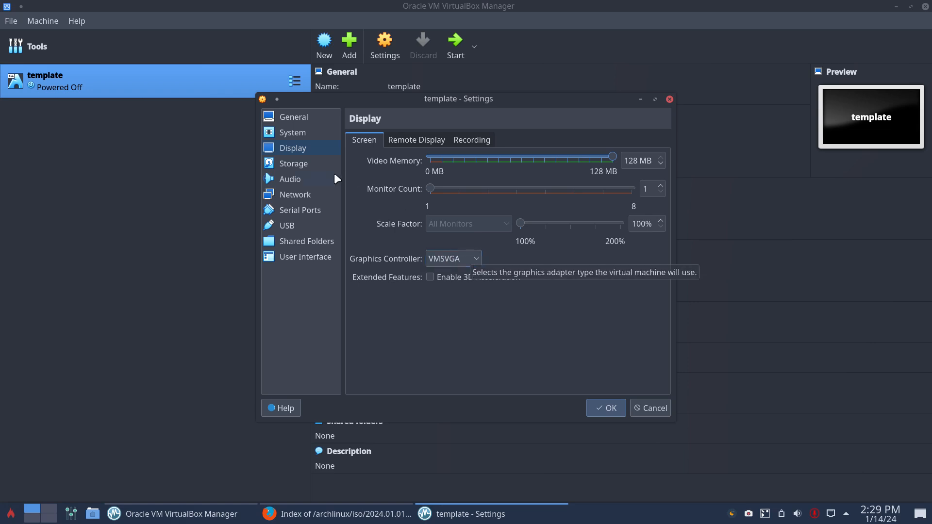
Review the template machine's Storage, Audio and Network settings.
click(294, 164)
click(301, 190)
click(302, 179)
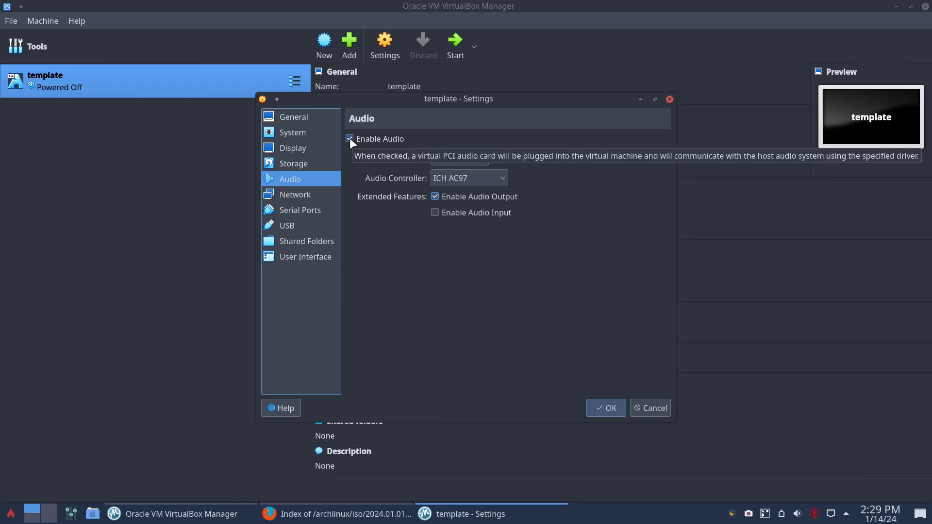
click(296, 195)
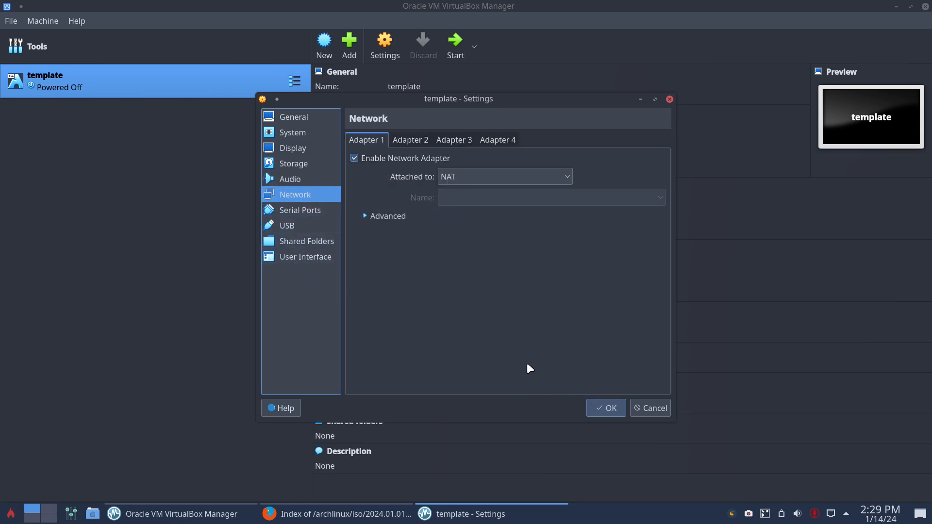
Start adding a shared folder to the machine, creating a folder named VBOX_SHARED in the home directory as its folder path.
click(322, 243)
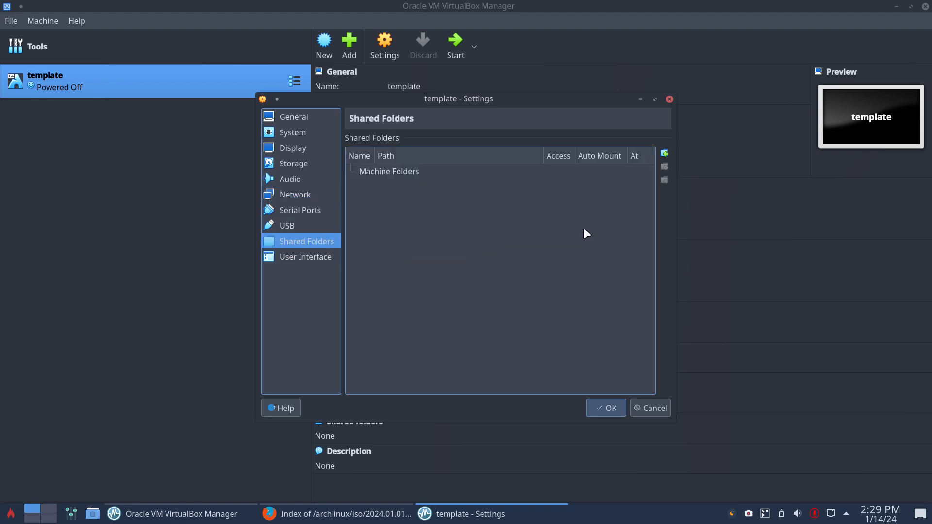
click(665, 153)
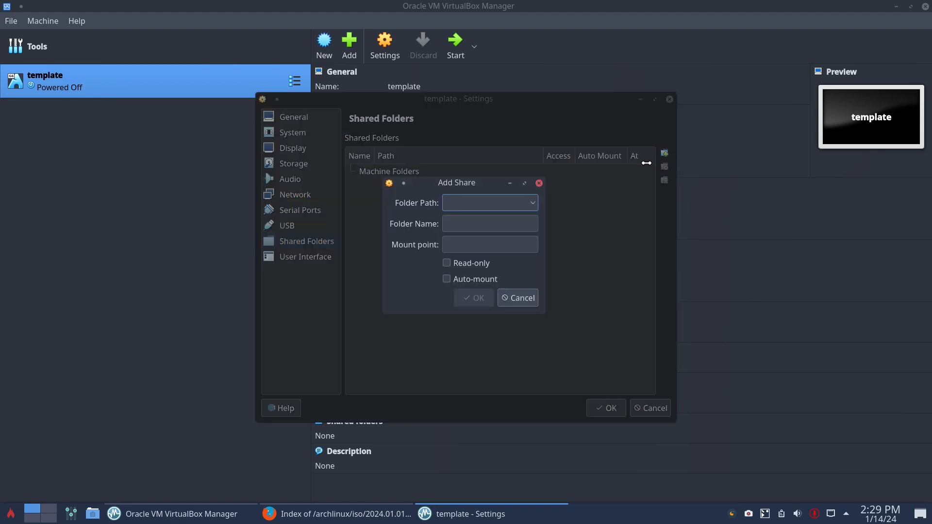
click(531, 200)
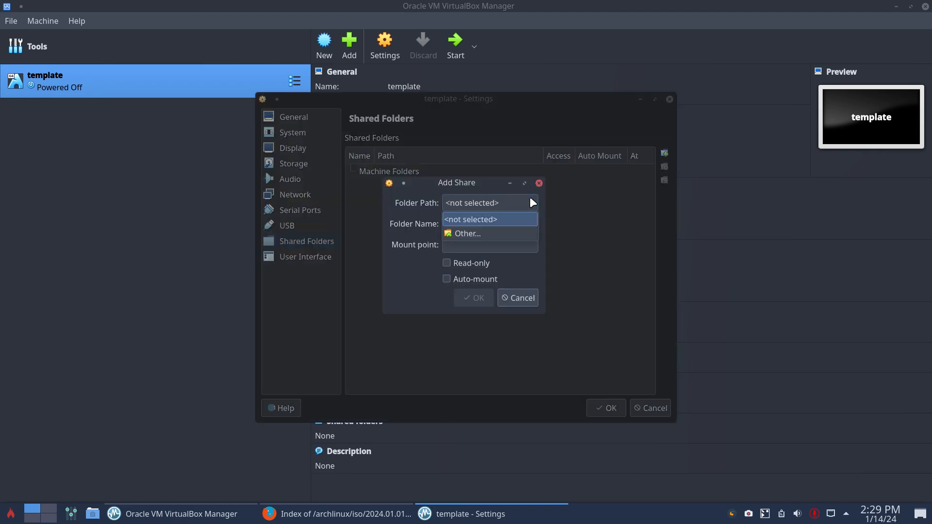
click(517, 234)
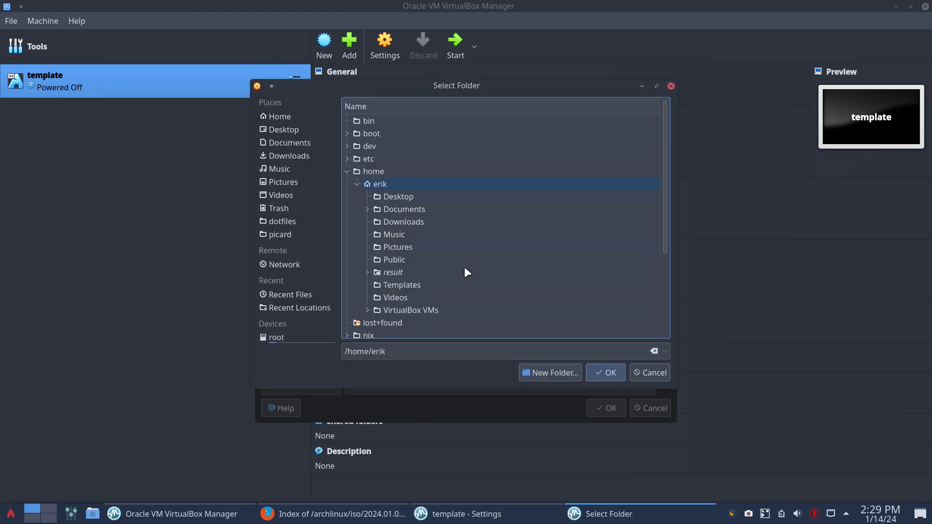
click(540, 372)
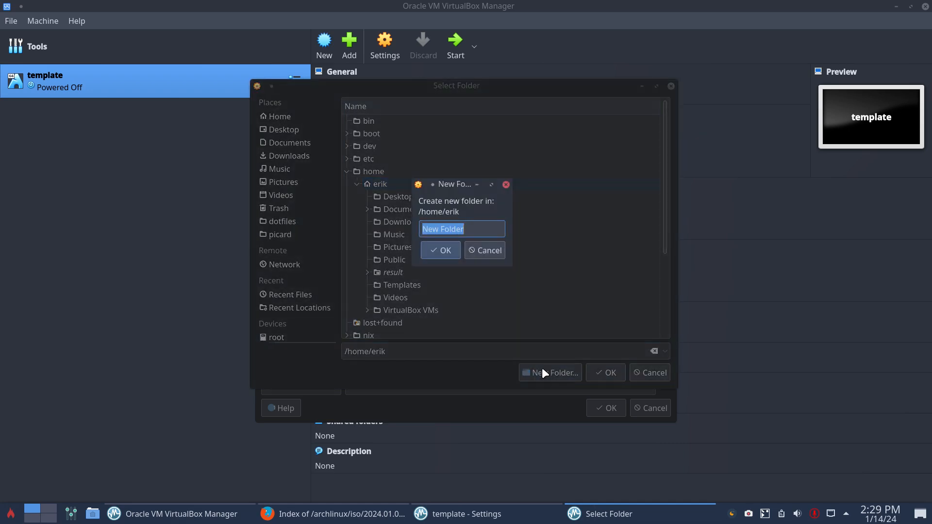
text(VBOX_SHARED)
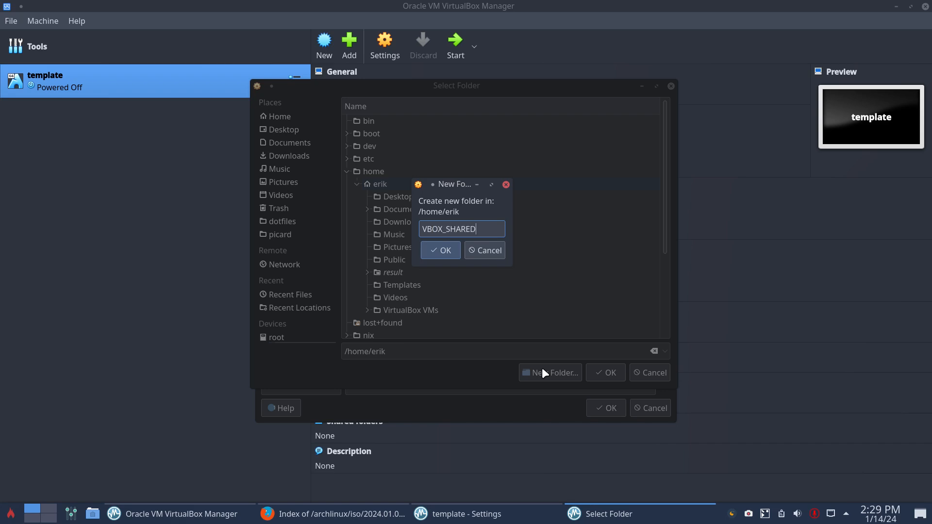
click(440, 250)
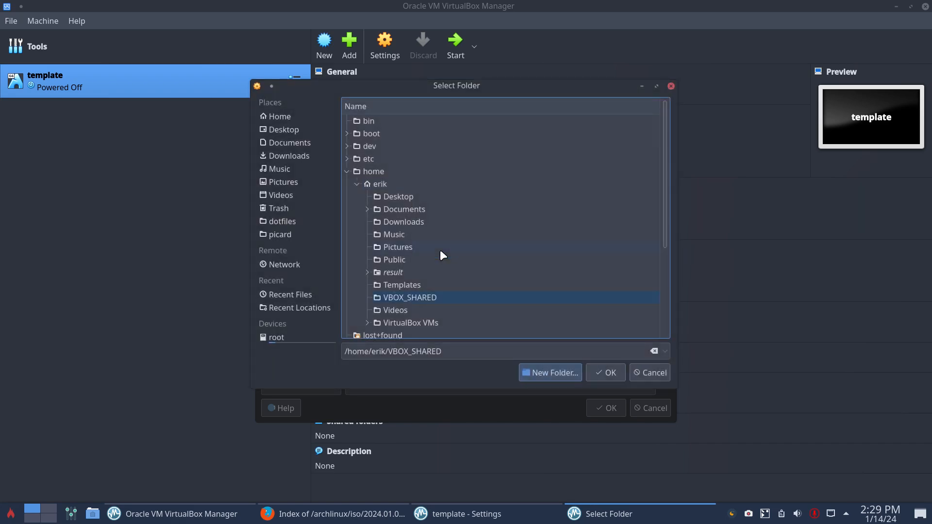
click(601, 370)
Make the VBOX_SHARED share read-only and auto-mounted with an empty mount point, and add it to the machine.
click(469, 245)
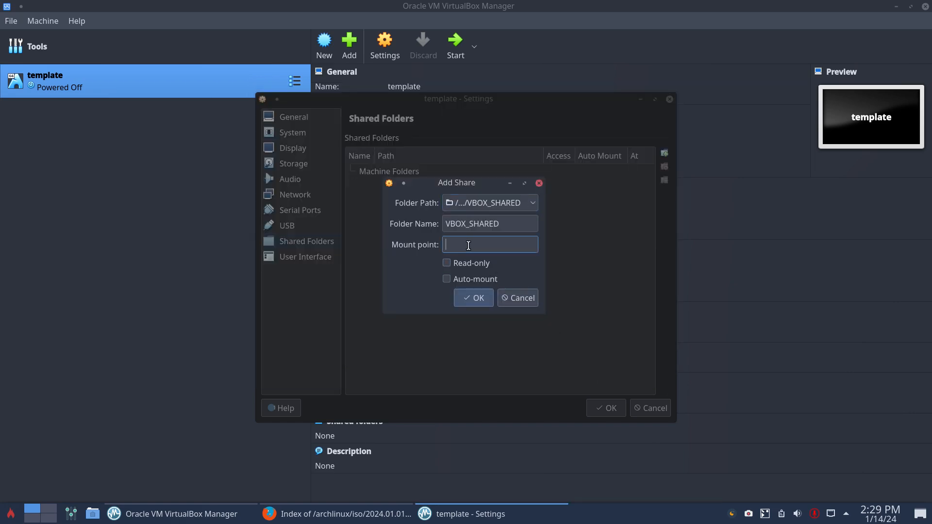
click(447, 263)
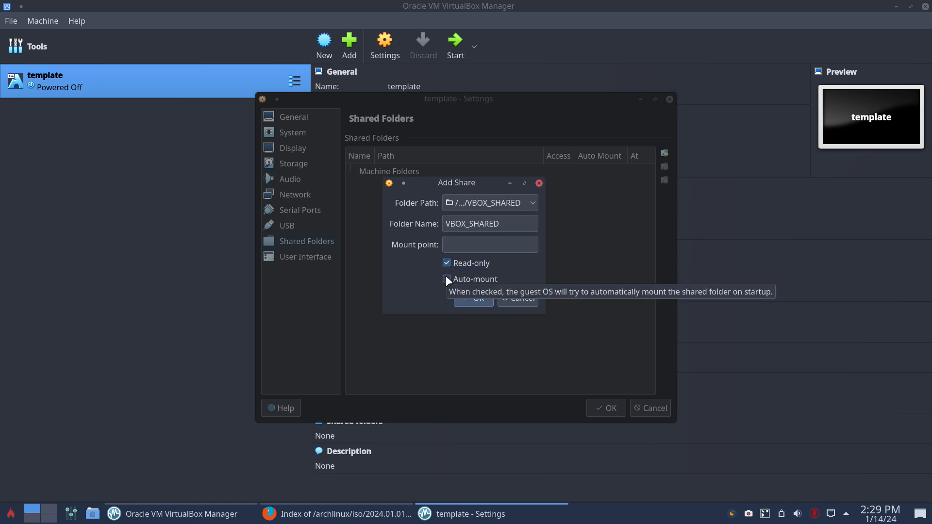
click(447, 280)
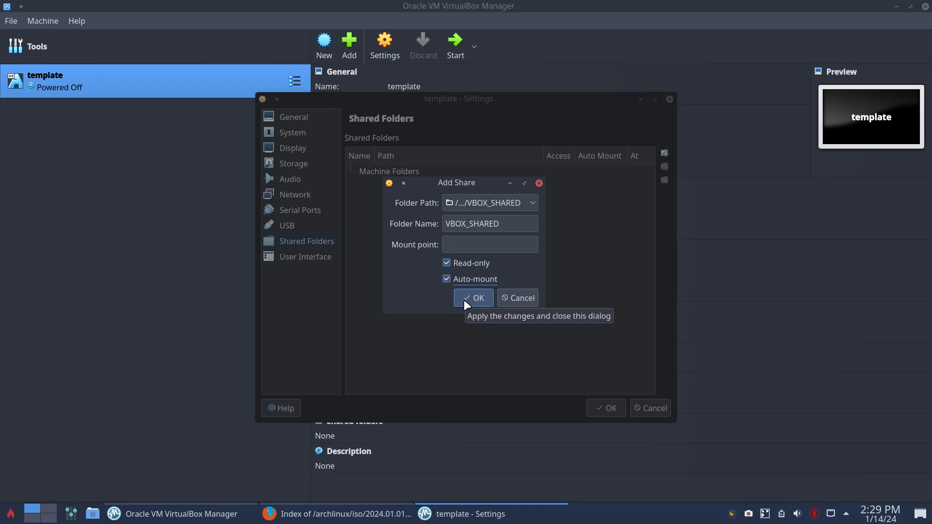
click(471, 244)
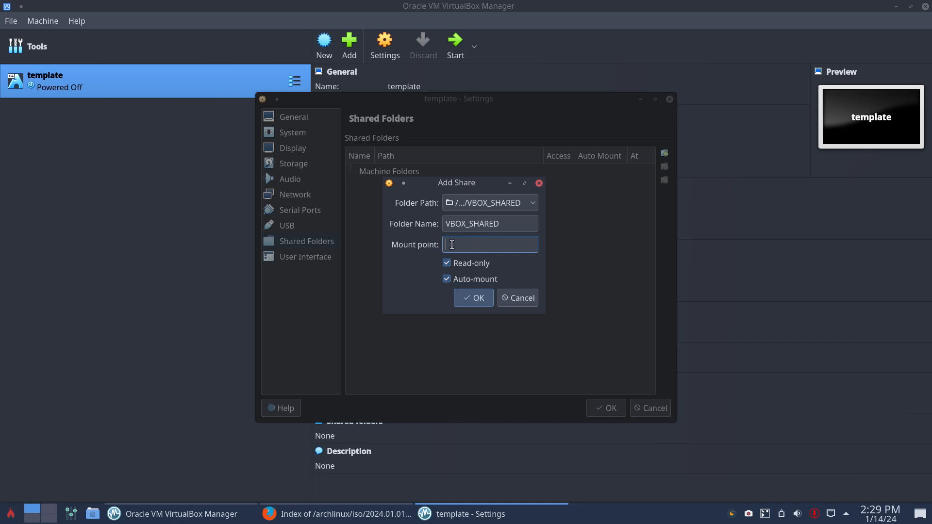
click(477, 301)
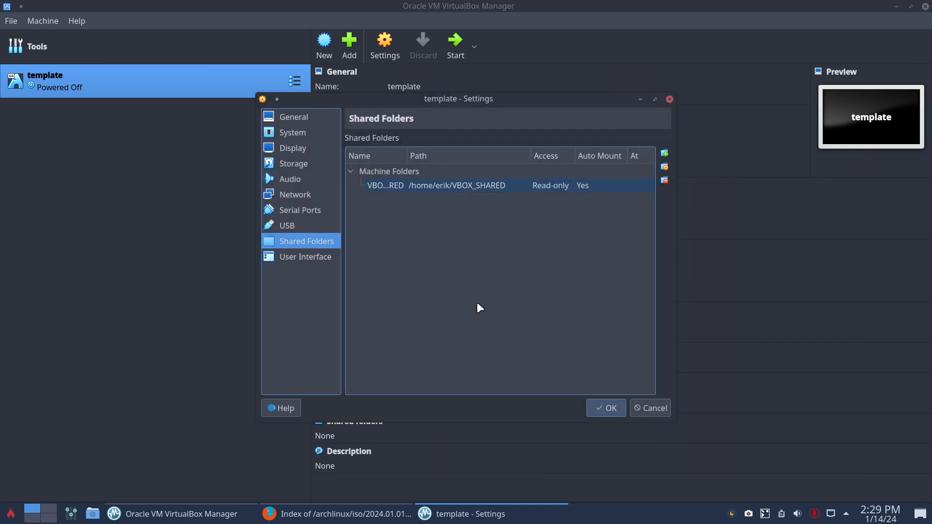
Check the machine's User Interface options and save the template settings.
click(607, 408)
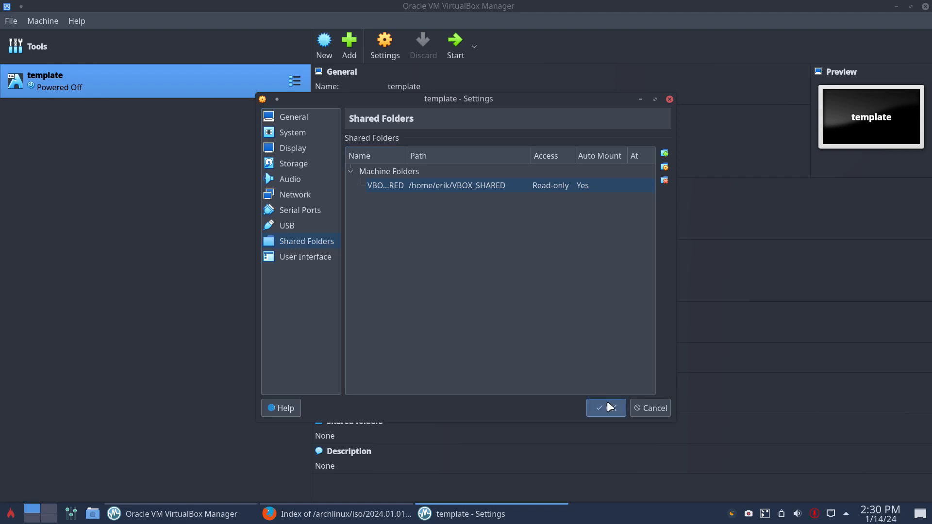
click(325, 258)
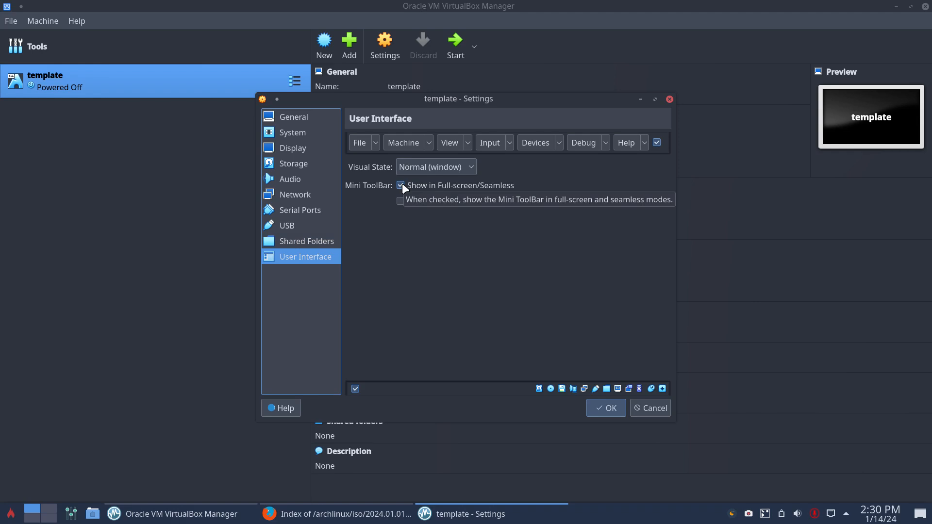
click(608, 408)
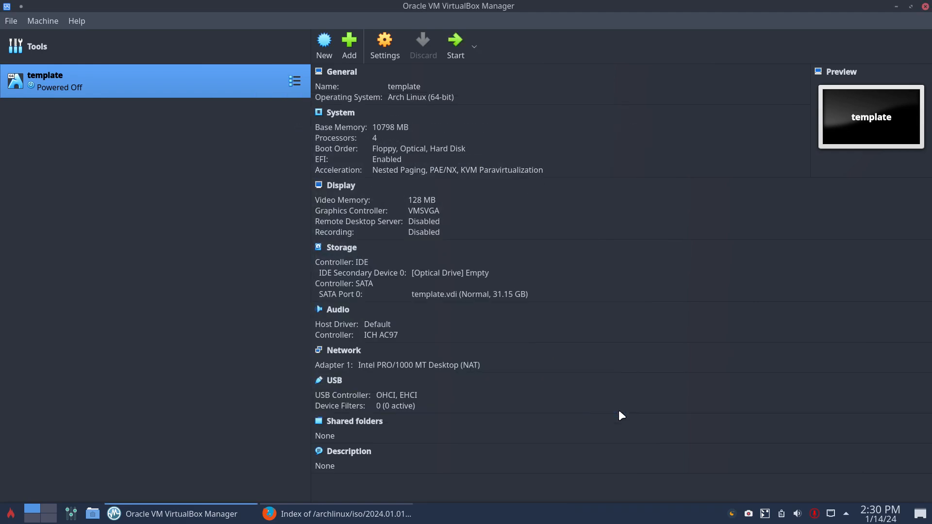
Clone the template machine as a full clone named Arch.
right_click(224, 90)
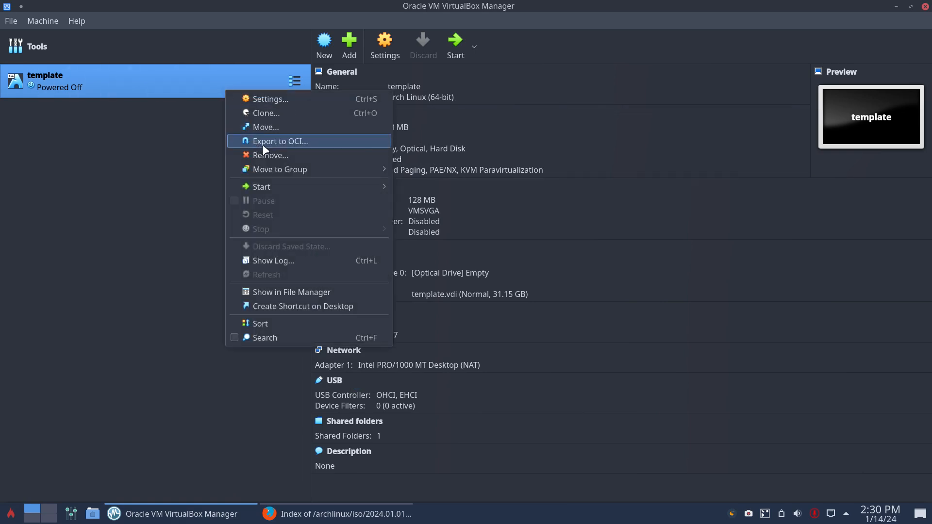
click(275, 114)
key(ctrl+a)
text(A2rc)
key(BackSpace)
key(BackSpace)
key(BackSpace)
text(rch)
key(Return)
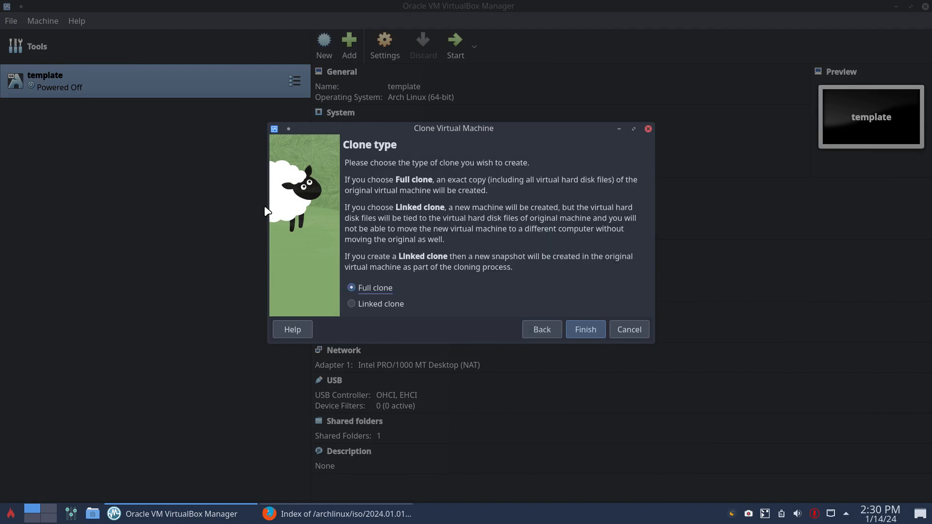
key(Return)
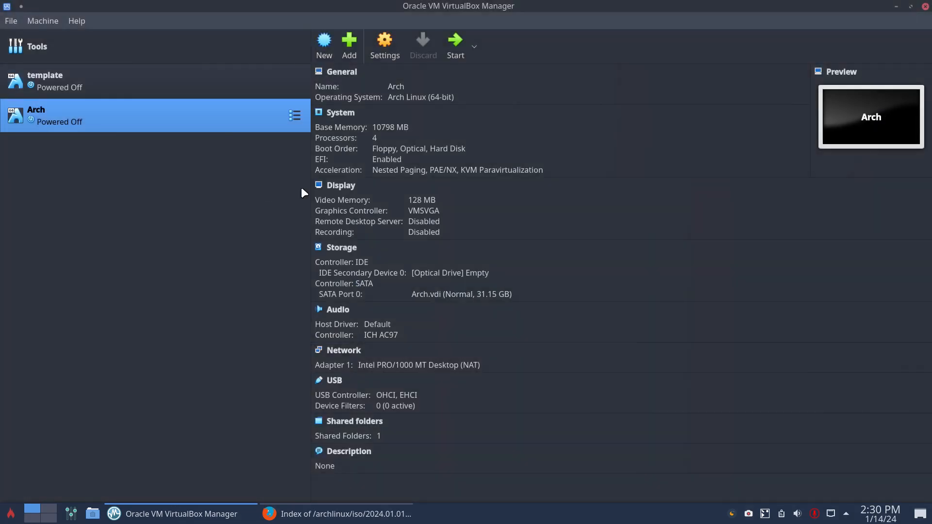
Attach archlinux-2024.01.01-x86_64.iso from the Downloads folder to the Arch machine's optical drive.
click(464, 274)
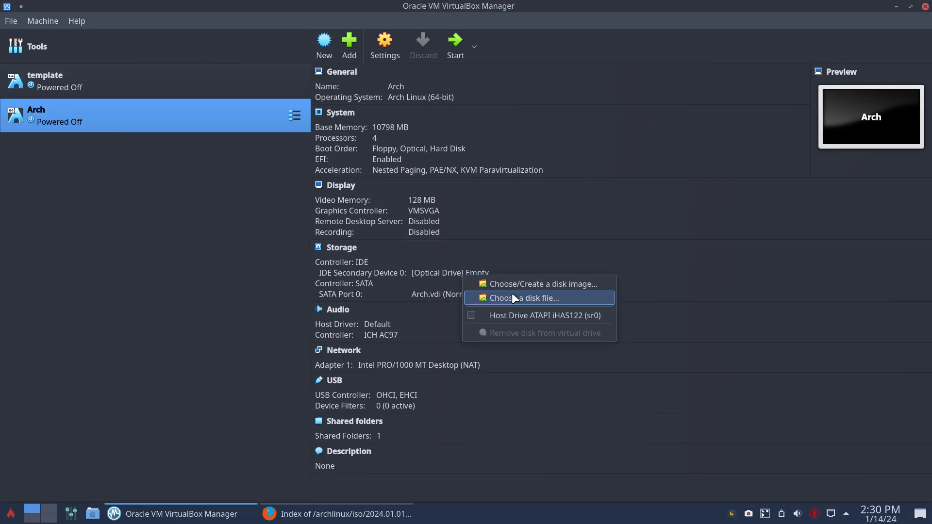
click(513, 296)
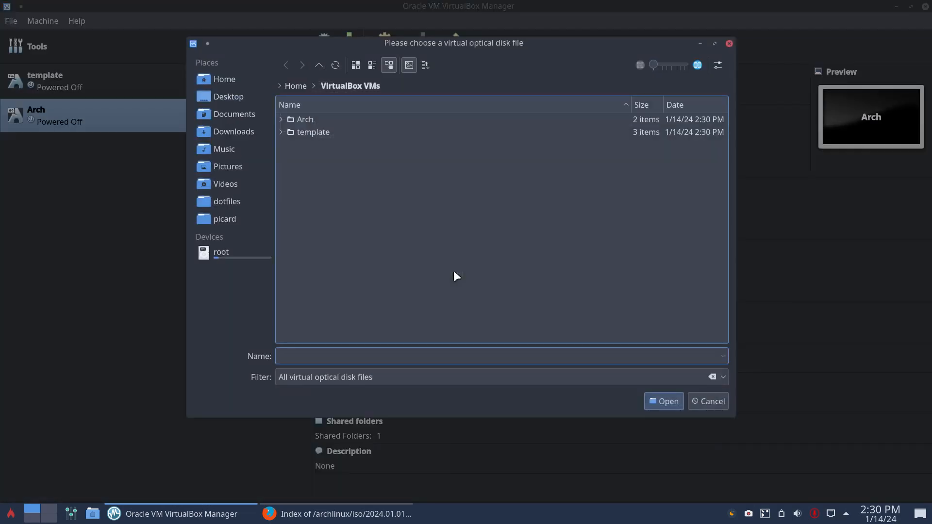
click(236, 144)
click(235, 133)
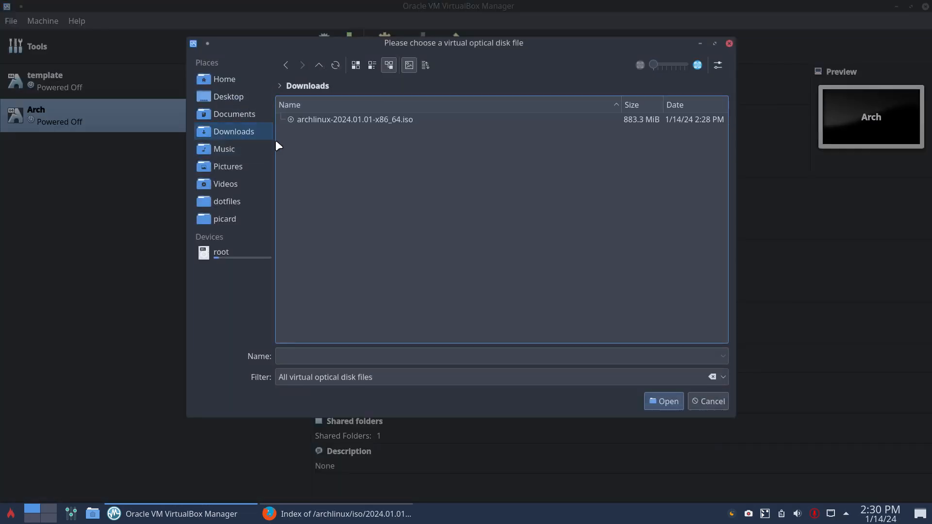
click(323, 120)
click(653, 395)
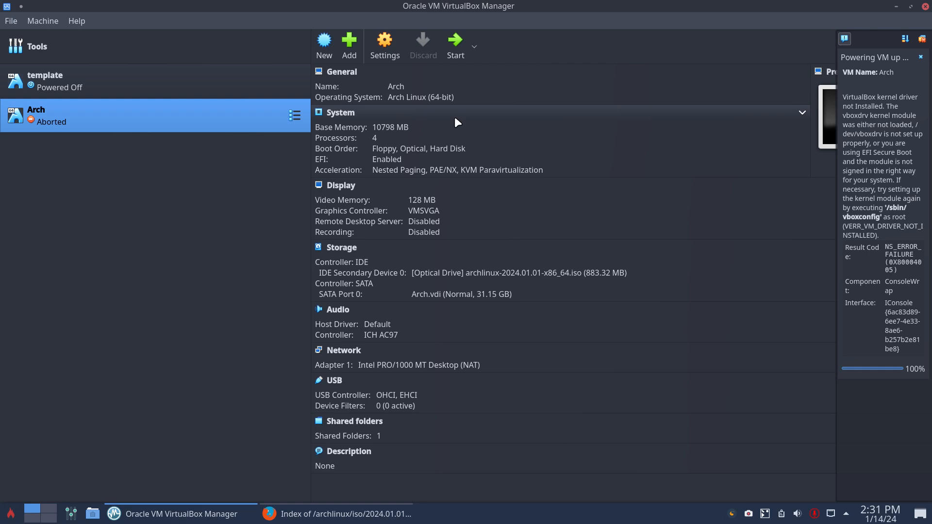
Switch to the Dolphin file manager to examine the dev folder of the root file system, and close it.
click(93, 515)
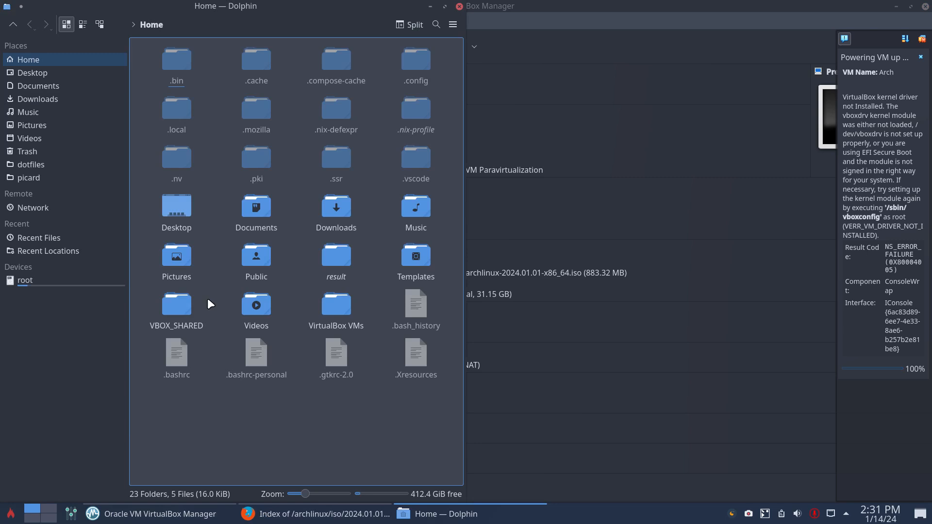
click(63, 280)
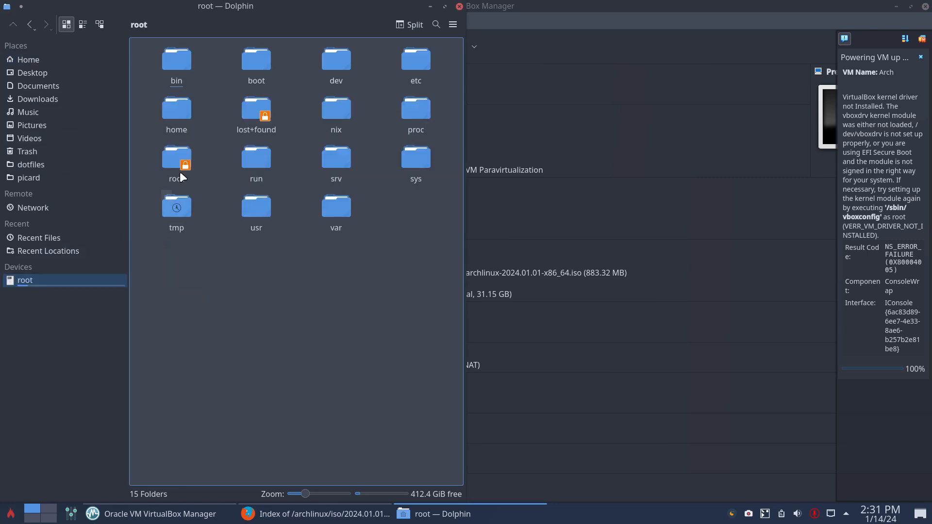
click(335, 60)
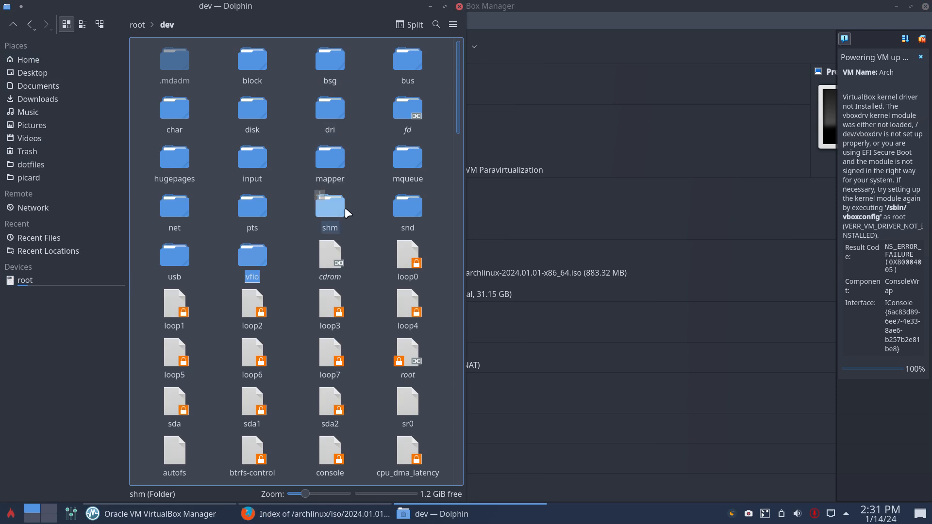
click(459, 6)
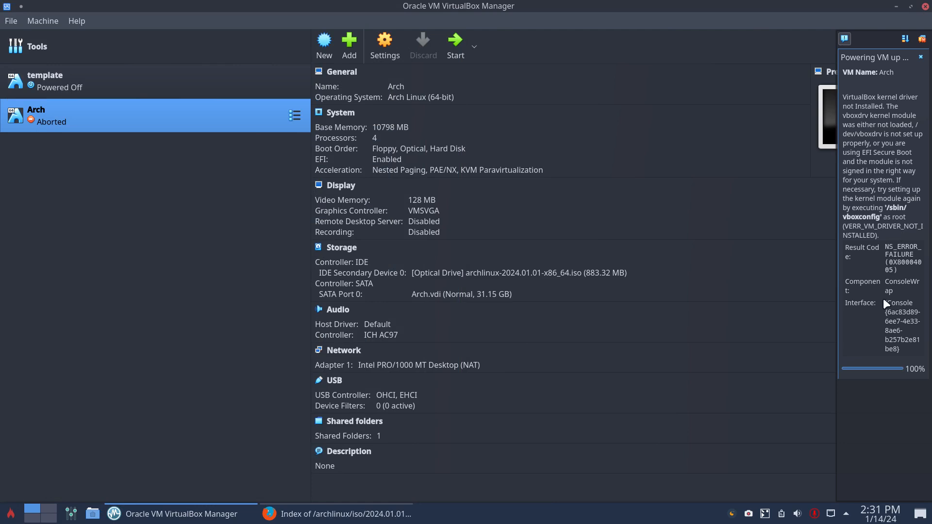
right_click(748, 513)
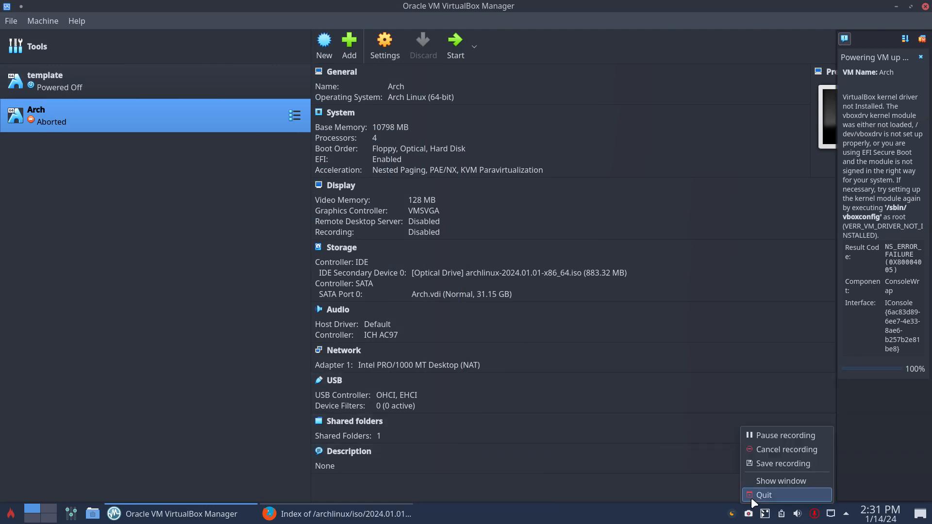